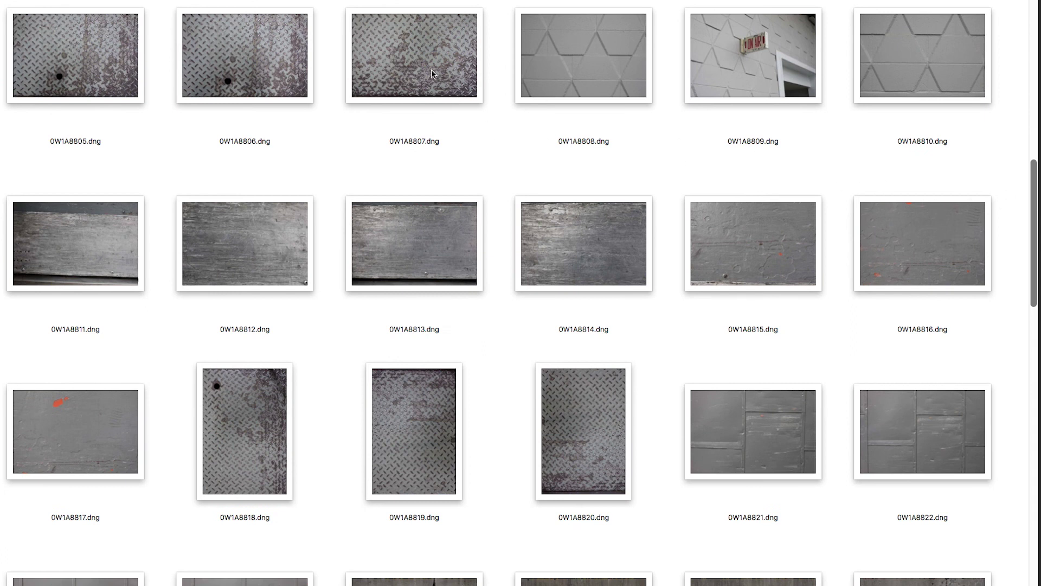
Preview the brick photo 0W1A8844.dng in Quick Look, then scroll down to the JPEG textures.
drag(1037, 191, 1036, 355)
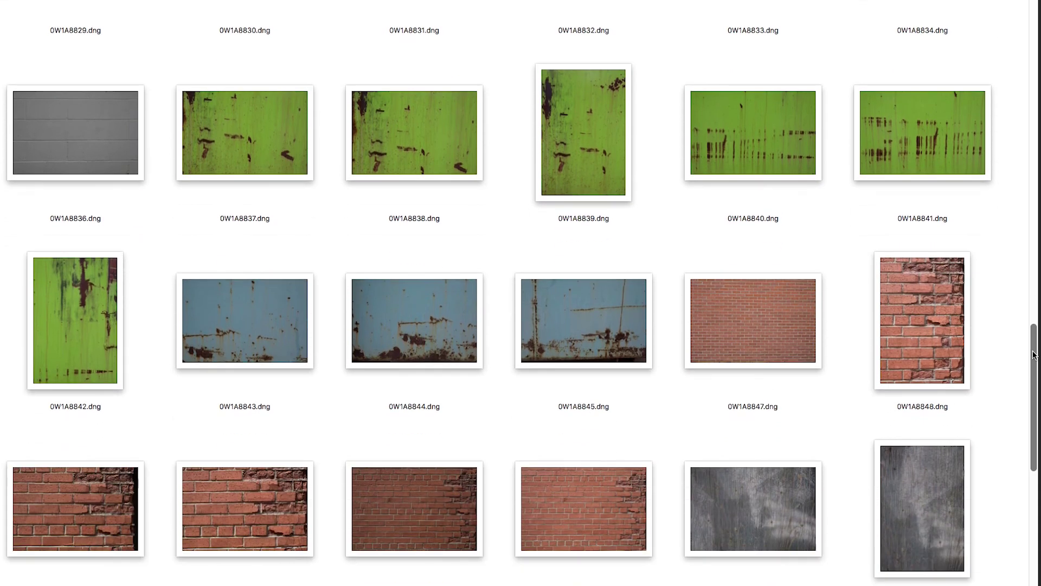
click(401, 504)
key(space)
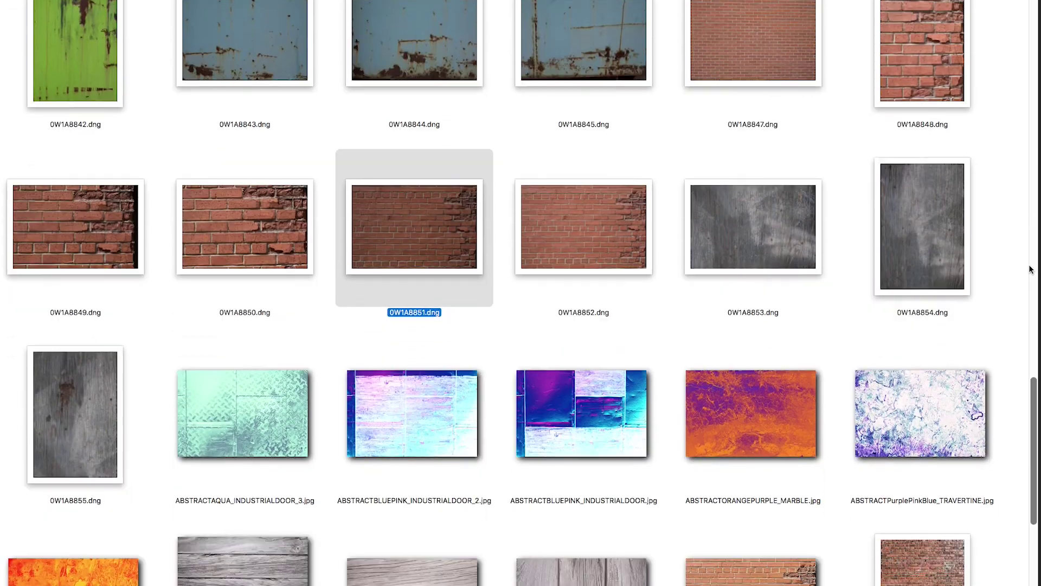
scroll(1030, 270, down, 10)
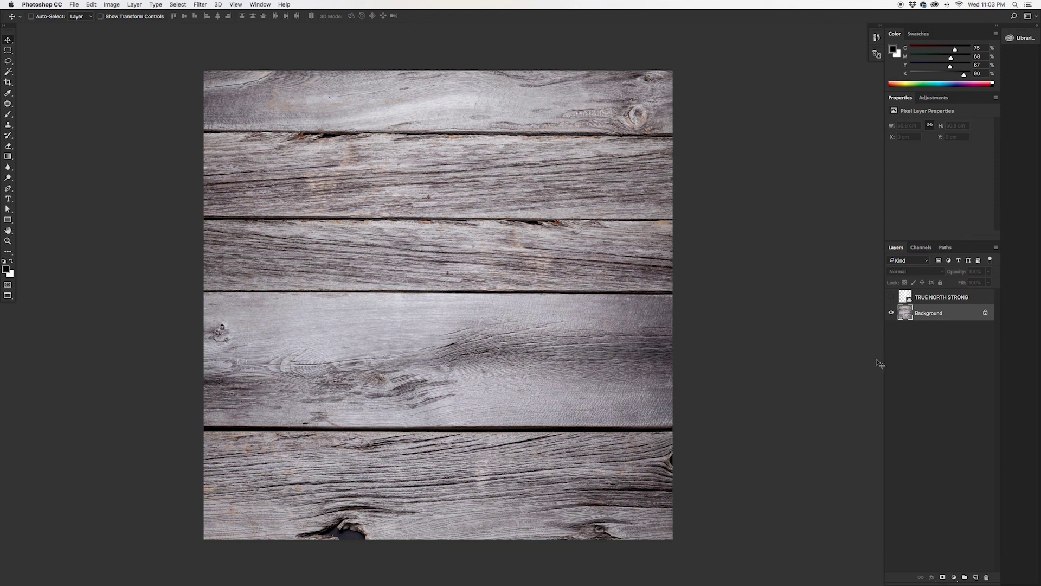
click(891, 297)
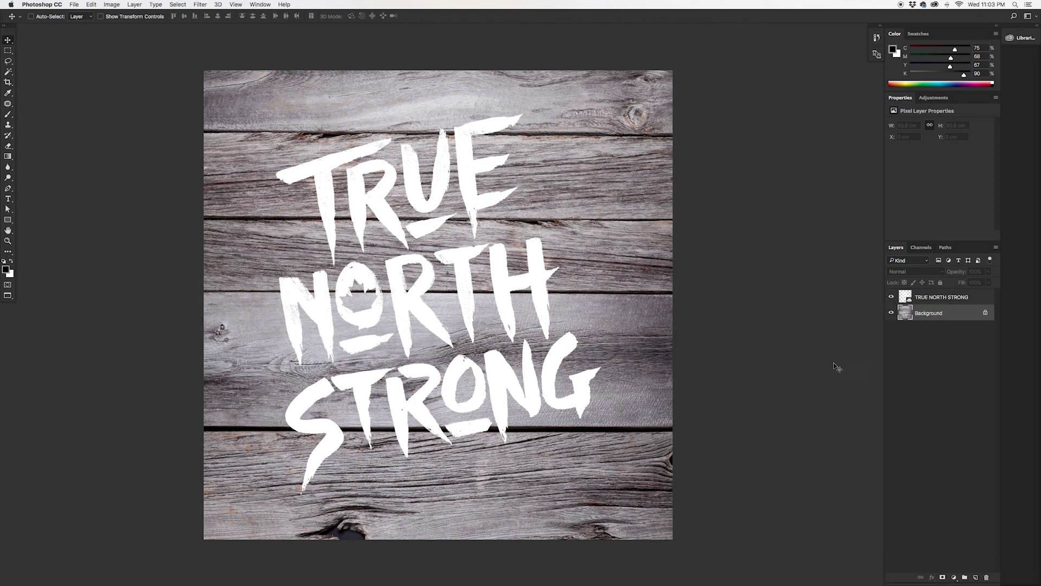
click(891, 298)
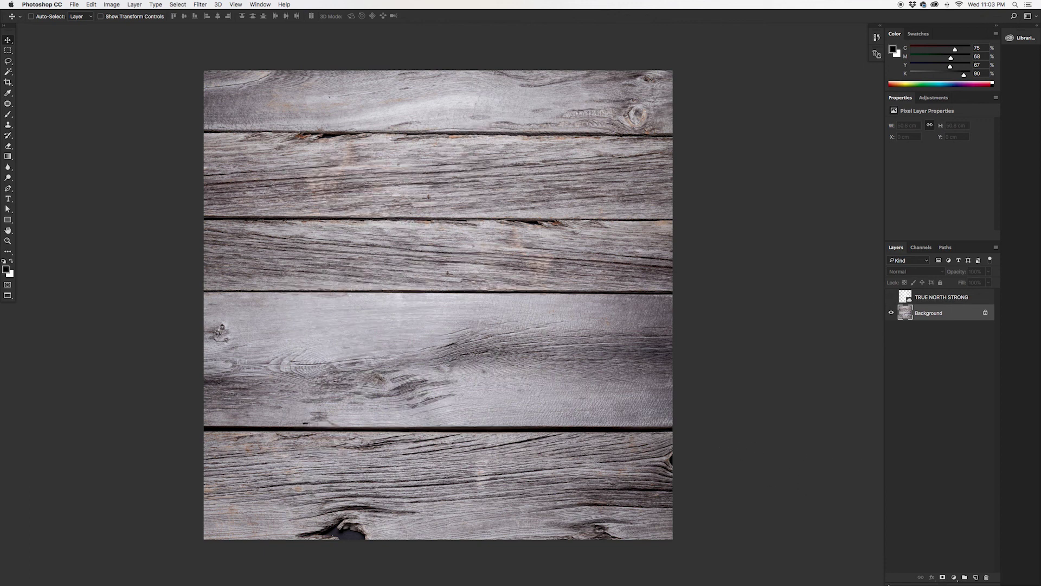
Add a Gradient Map adjustment that turns the barnwood black and white, comparing it against the original.
click(956, 580)
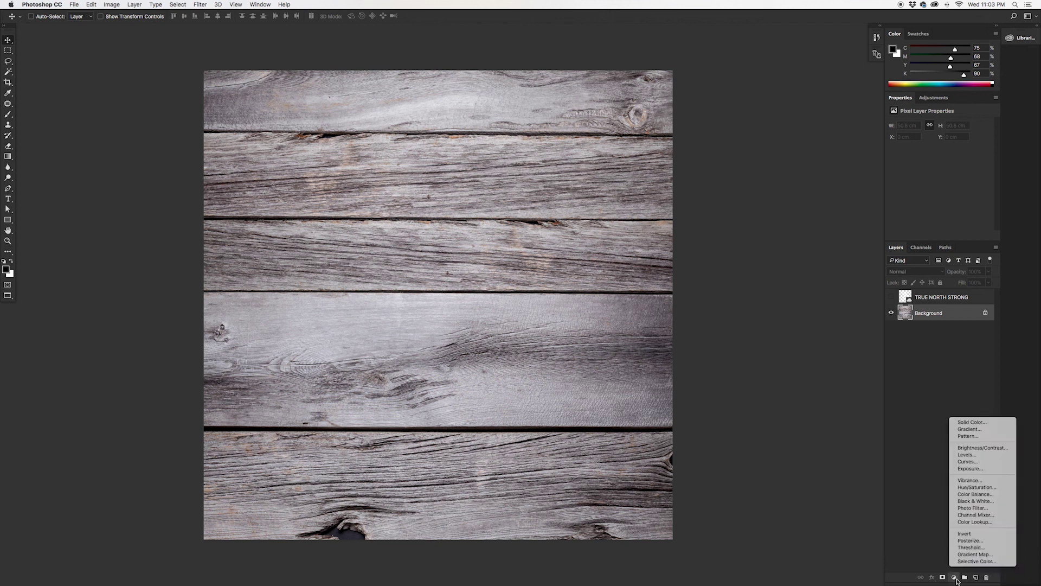
click(971, 554)
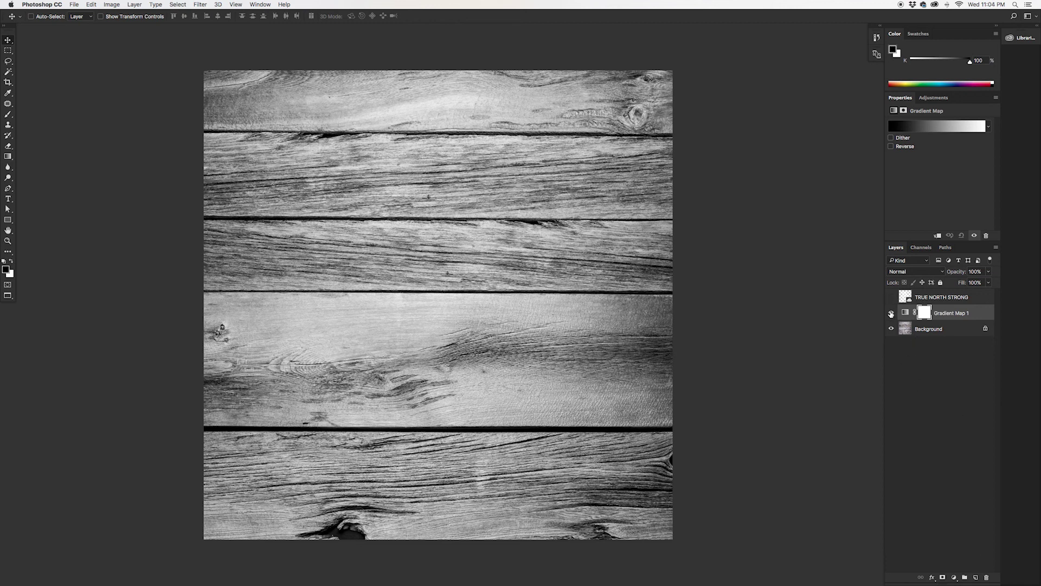
click(891, 313)
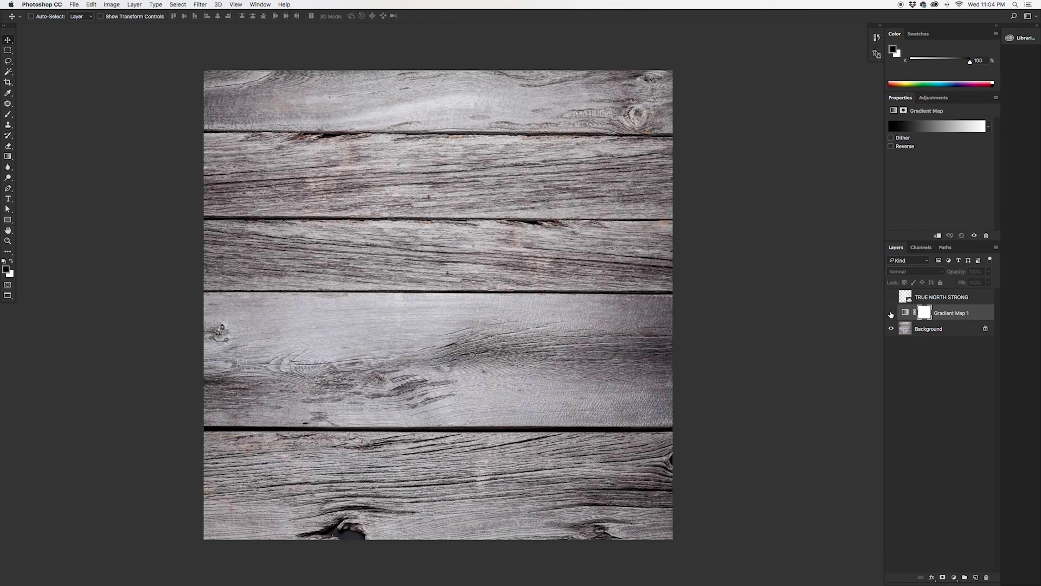
click(891, 314)
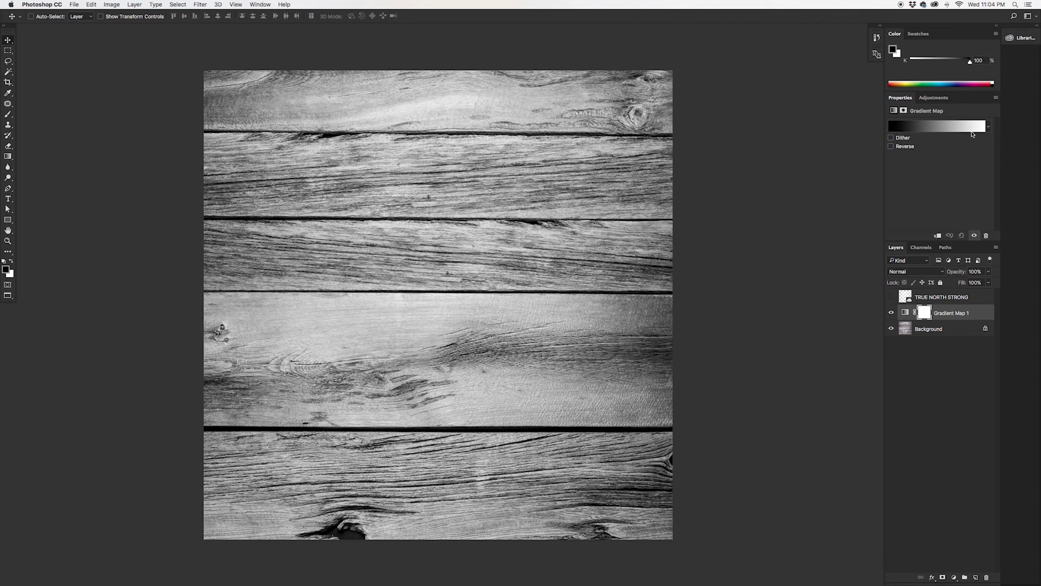
click(906, 129)
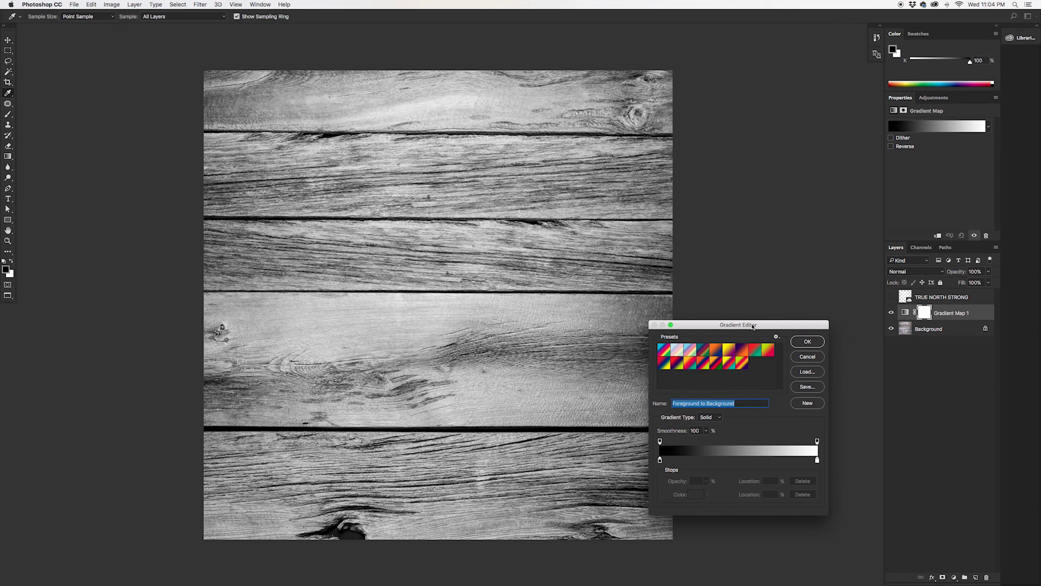
Recolour the gradient stops to deep red and dark red and apply the red gradient map.
drag(752, 325, 736, 304)
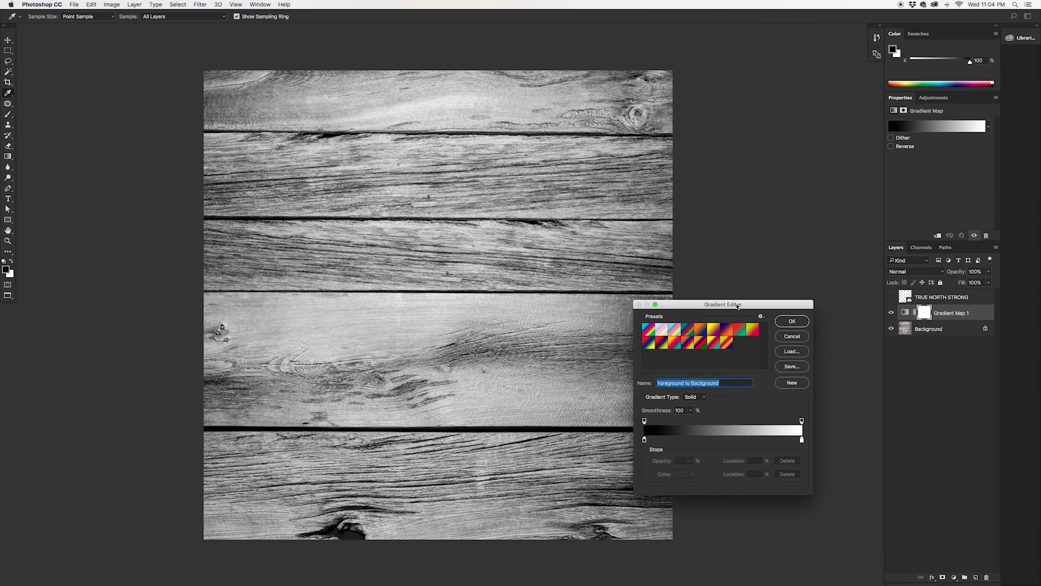
double_click(802, 440)
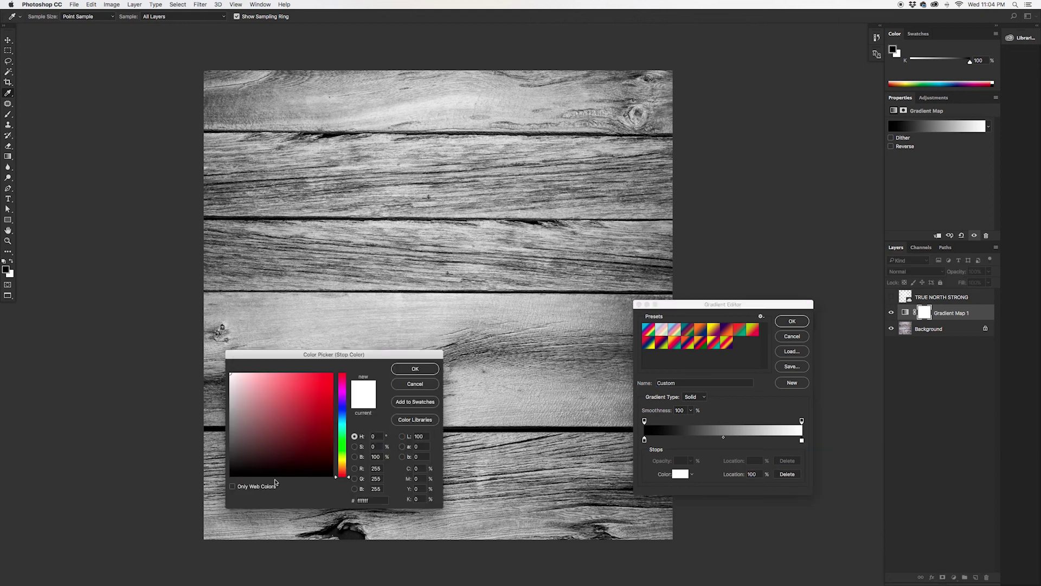
drag(318, 398, 332, 398)
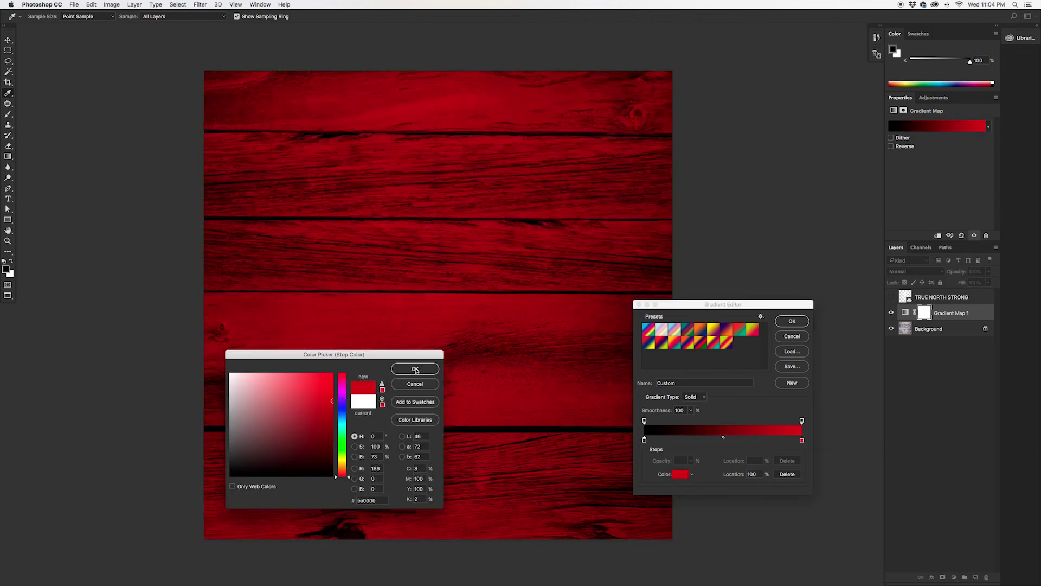
click(415, 368)
double_click(645, 440)
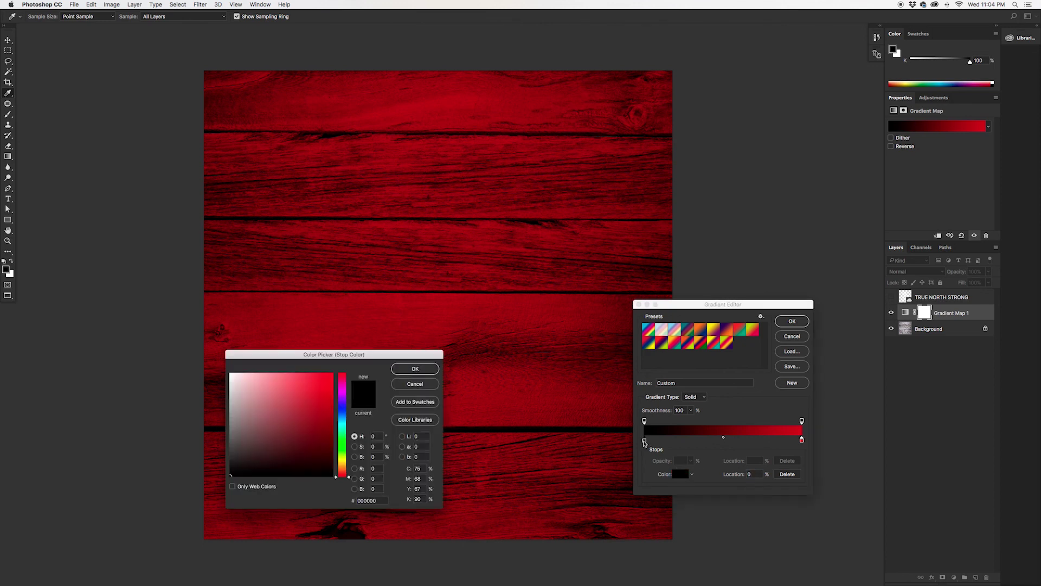
mouse_move(325, 457)
mouse_down()
mouse_move(335, 443)
mouse_move(344, 449)
mouse_up()
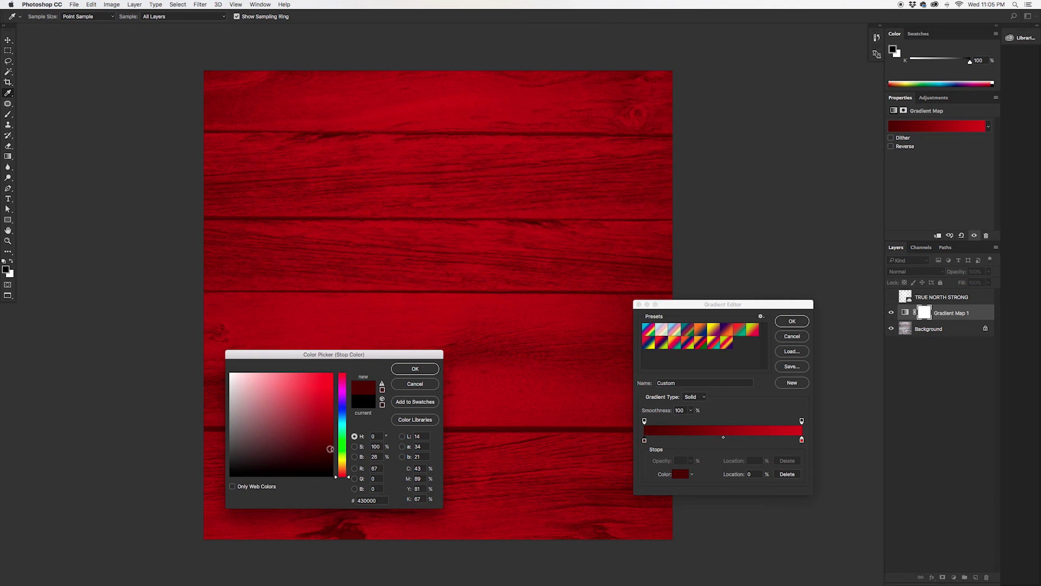
click(333, 449)
click(415, 368)
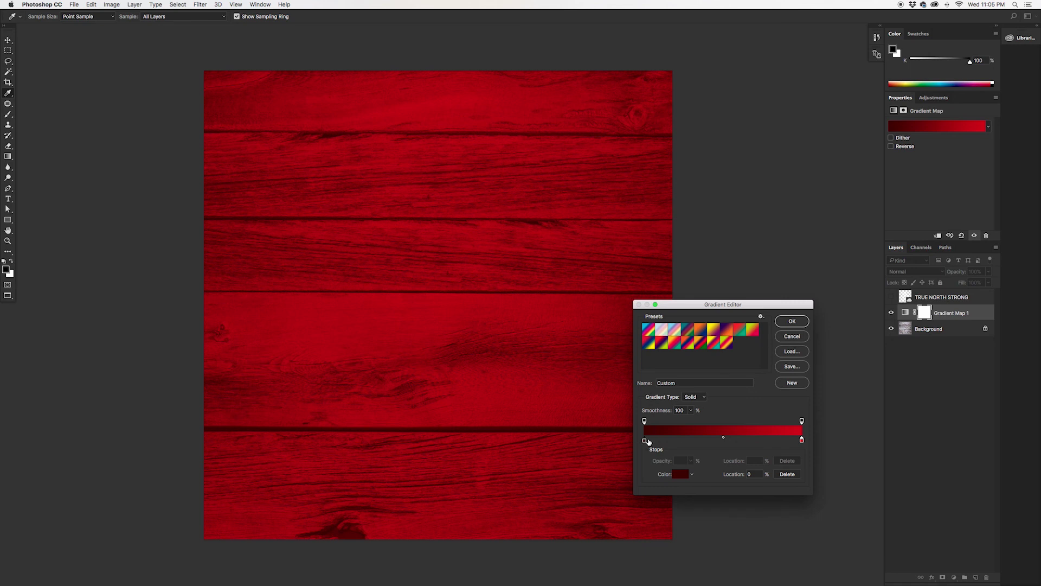
click(791, 321)
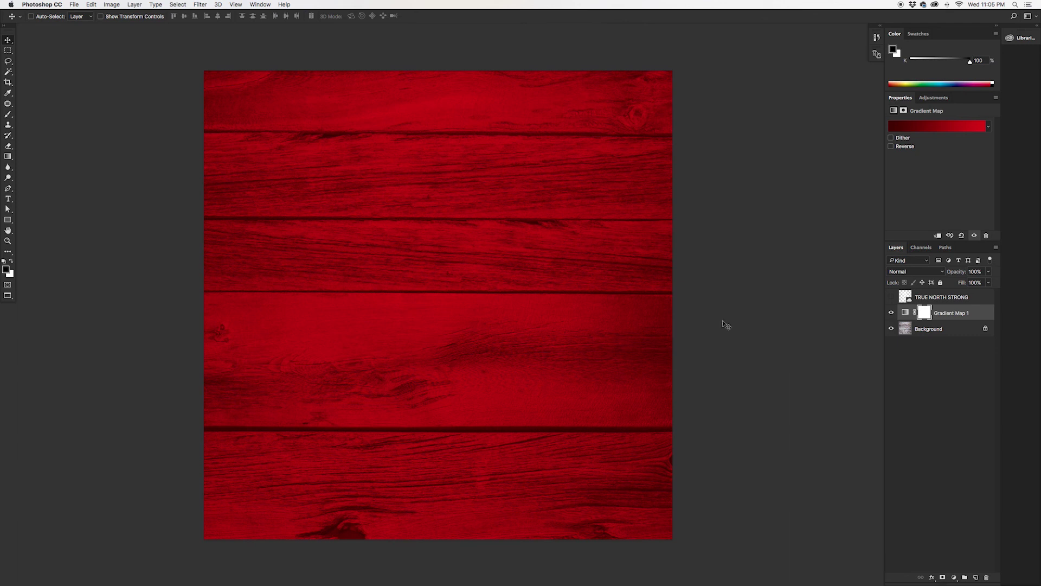
Compare the red-mapped wood with the original, then show the TRUE NORTH STRONG lettering.
click(892, 314)
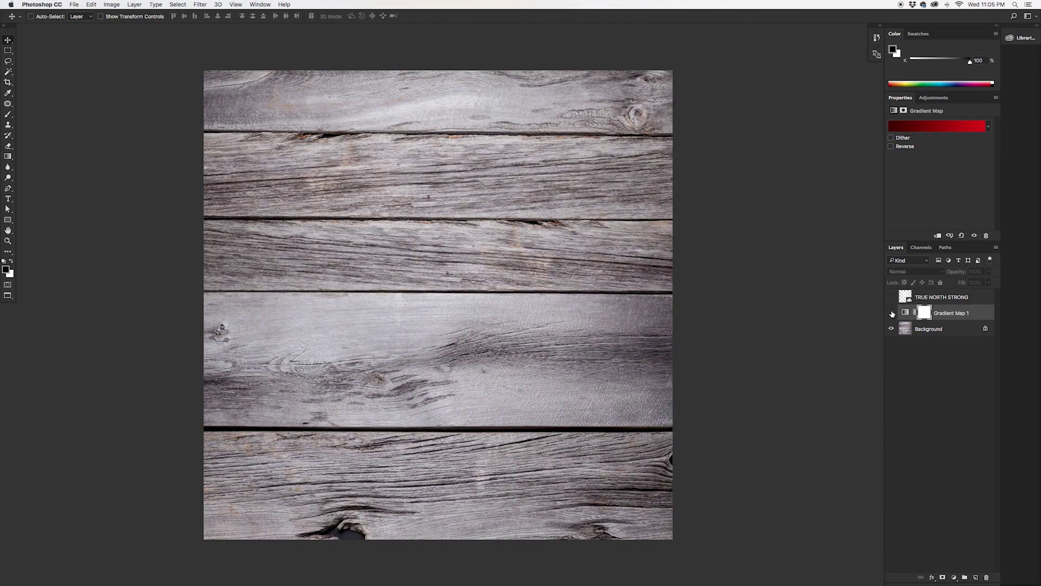
click(892, 314)
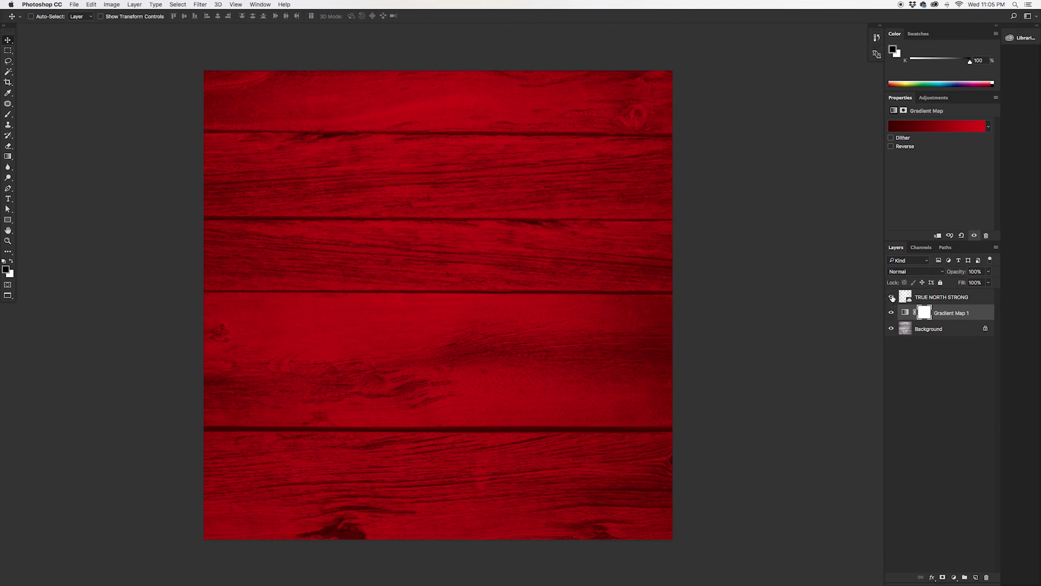
click(892, 298)
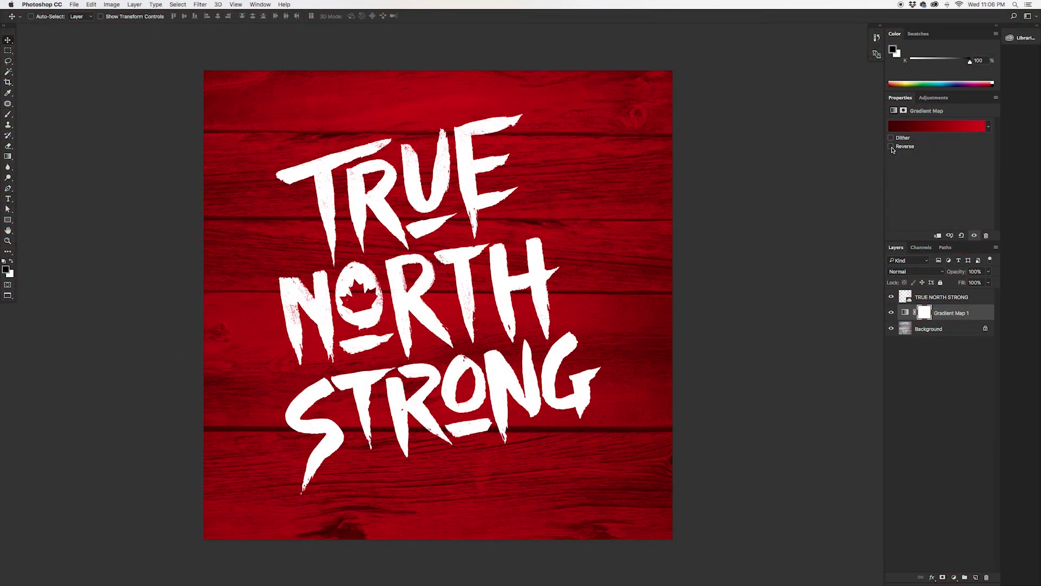
Move the red gradient's stops to 11% and 90%, then set the barnwood window aside to the right.
click(892, 147)
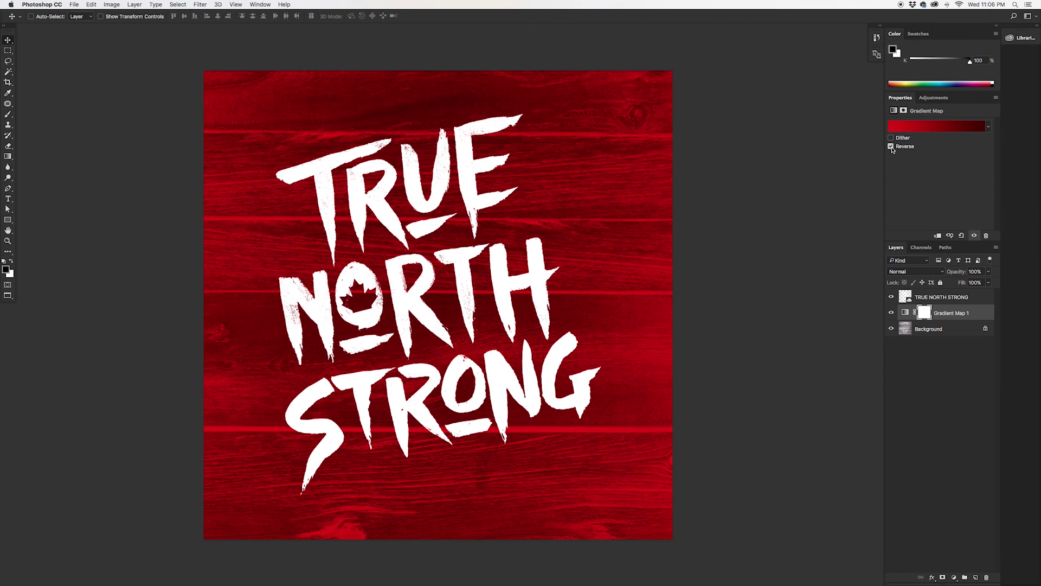
click(891, 147)
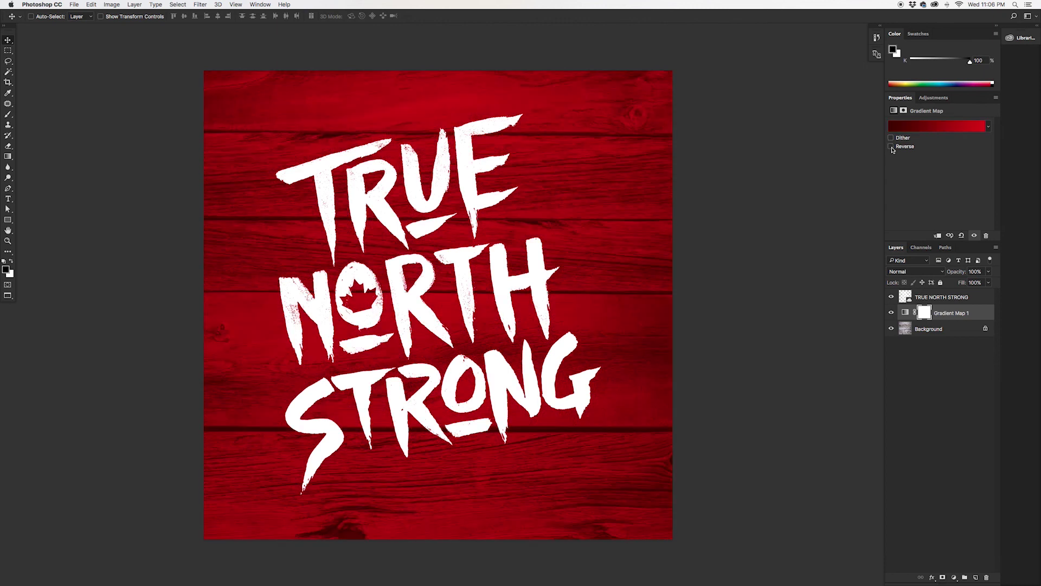
click(914, 129)
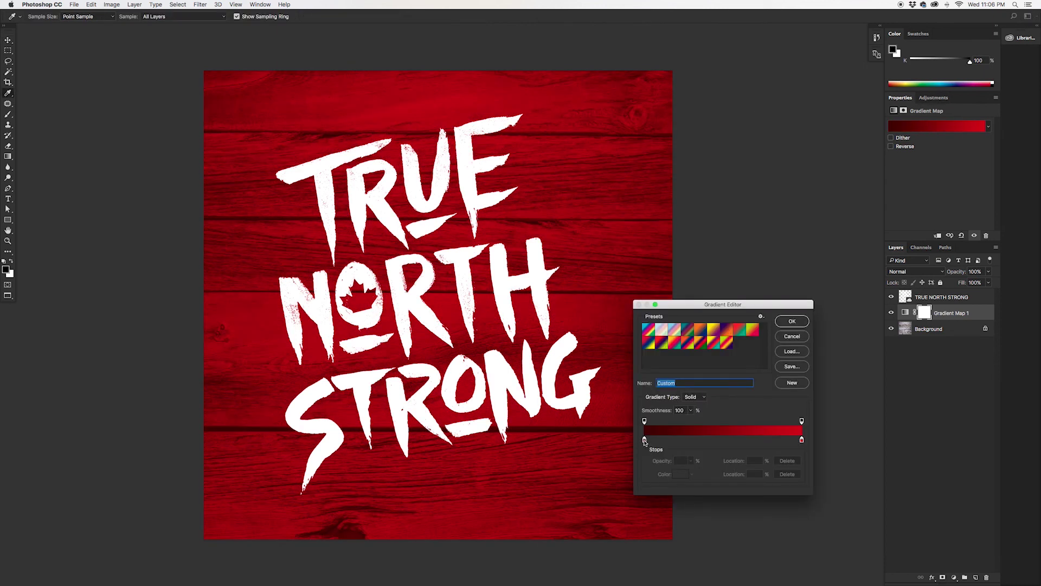
drag(644, 441, 730, 444)
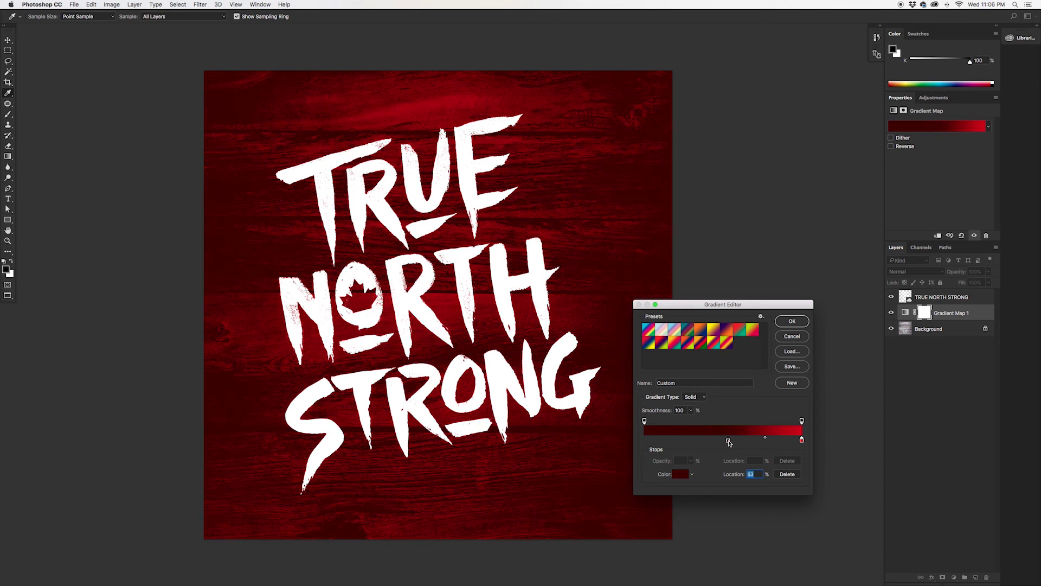
drag(802, 440, 787, 442)
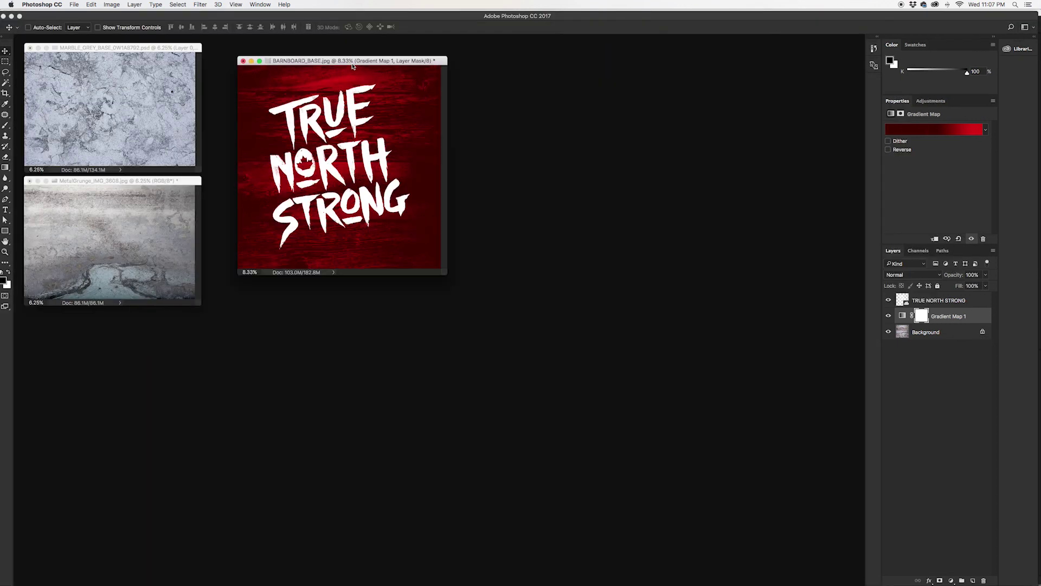
drag(408, 59, 816, 60)
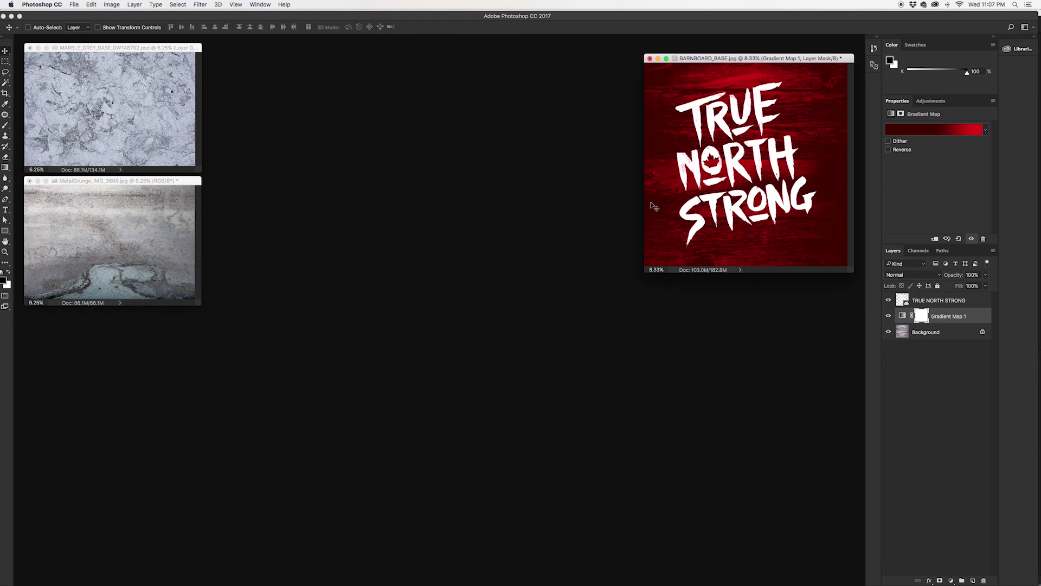
Show the AIM FOR THE TOP lettering on the marble document and copy in the metal grunge texture.
click(113, 48)
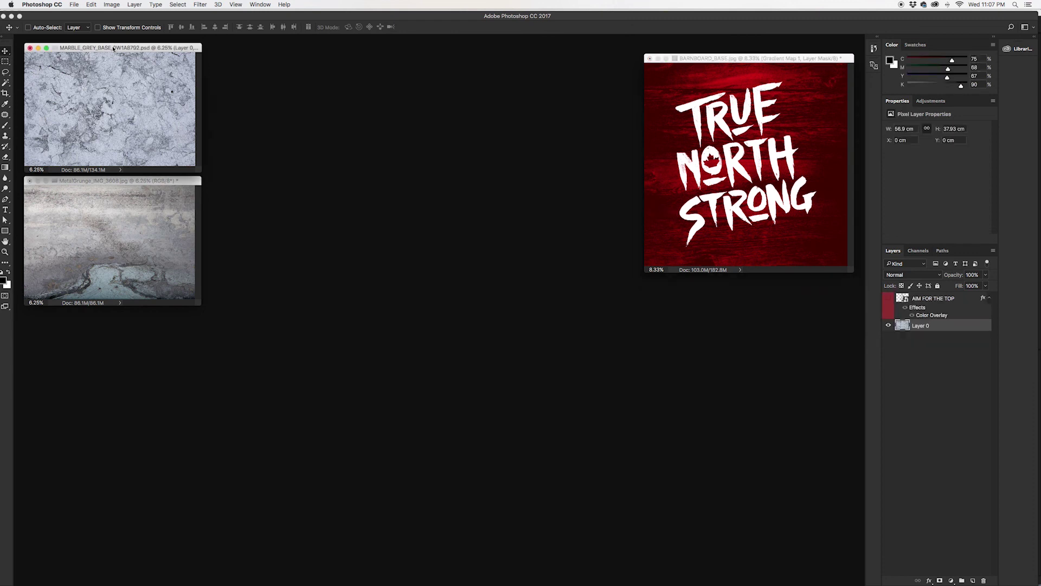
key(super+equal)
key(super+equal)
key(super+equal)
key(super+equal)
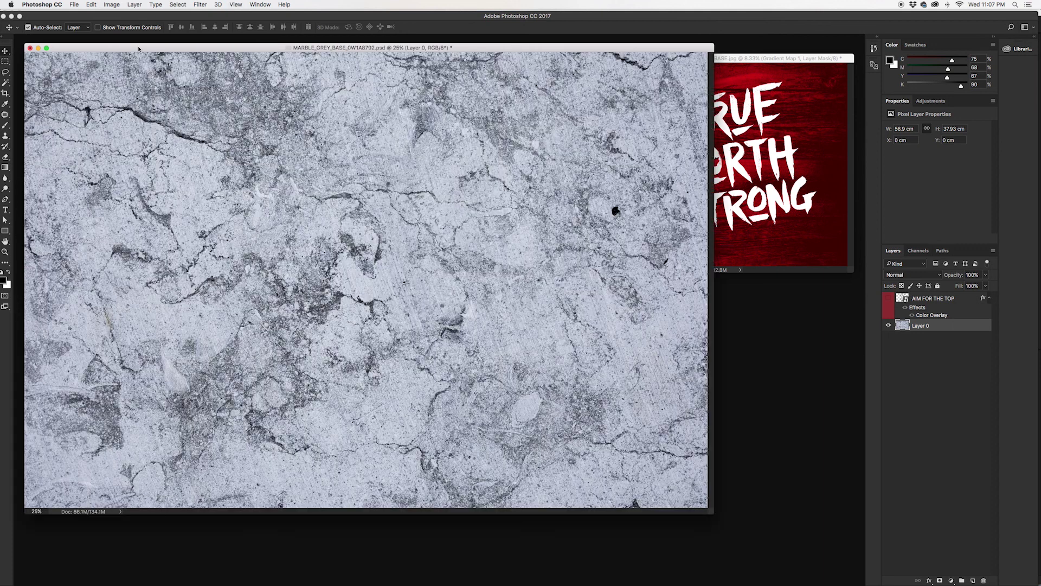
drag(143, 51, 259, 92)
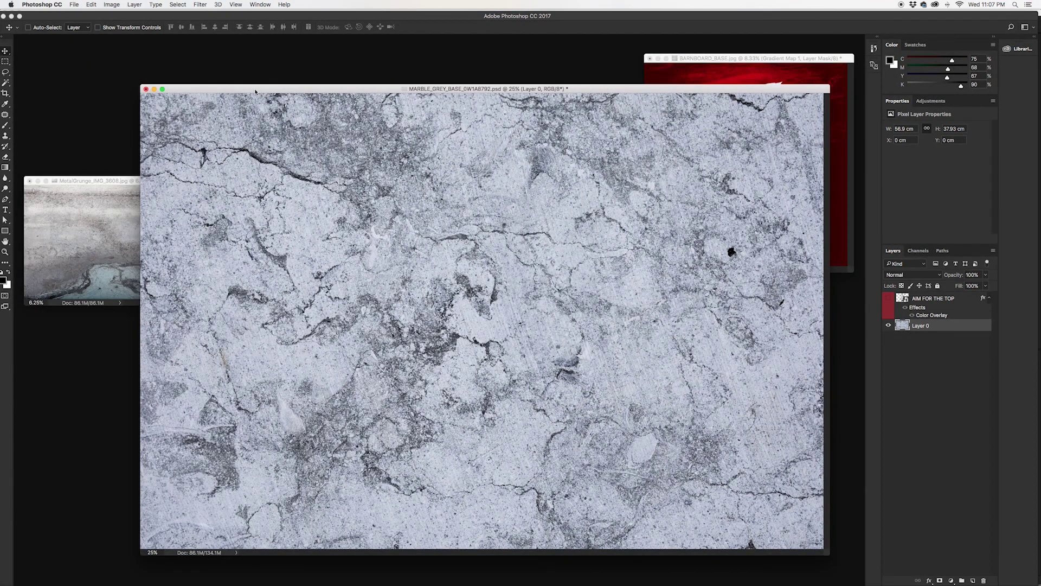
click(889, 298)
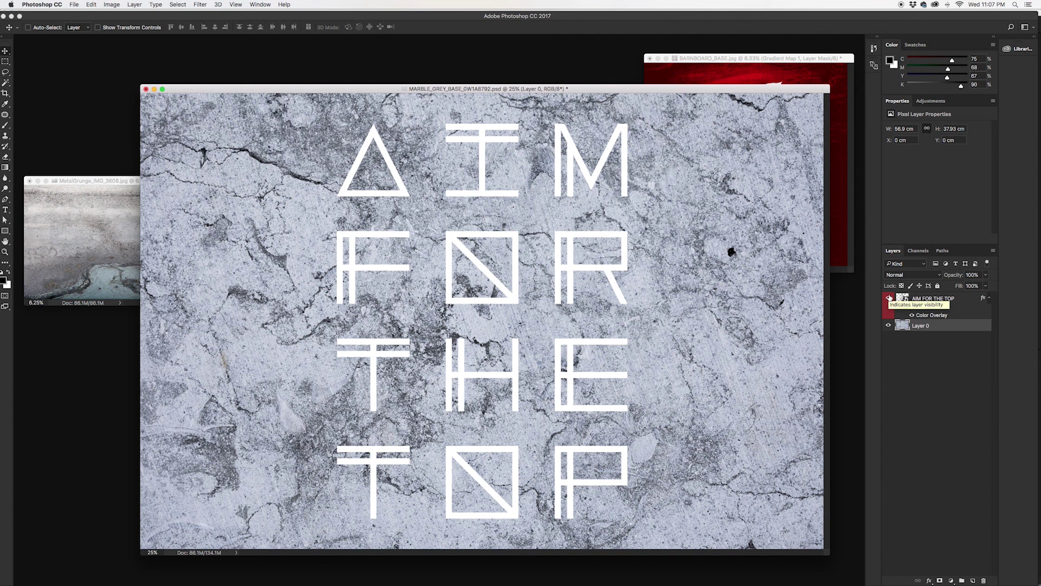
drag(640, 88, 625, 123)
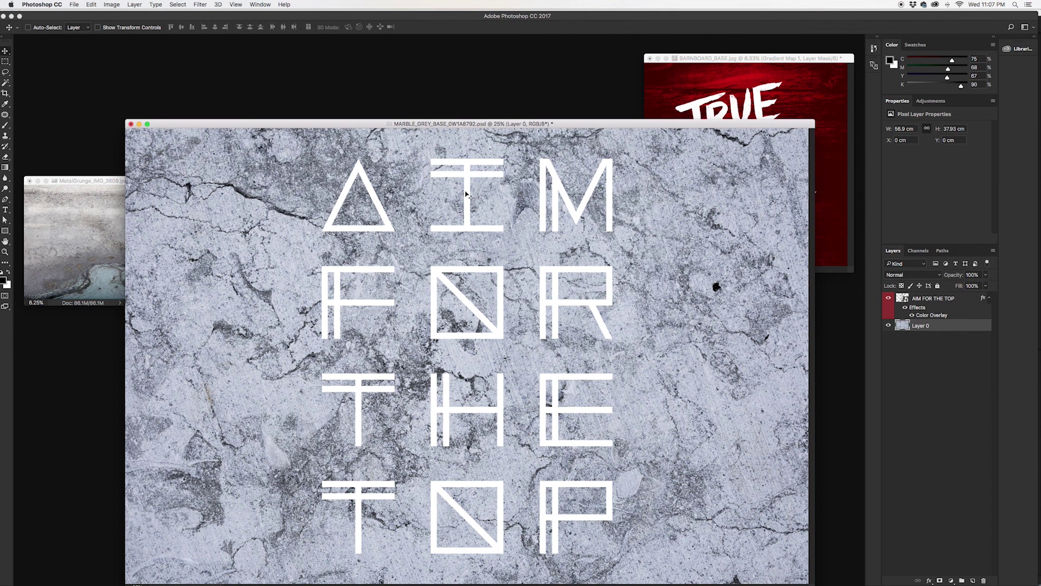
click(89, 182)
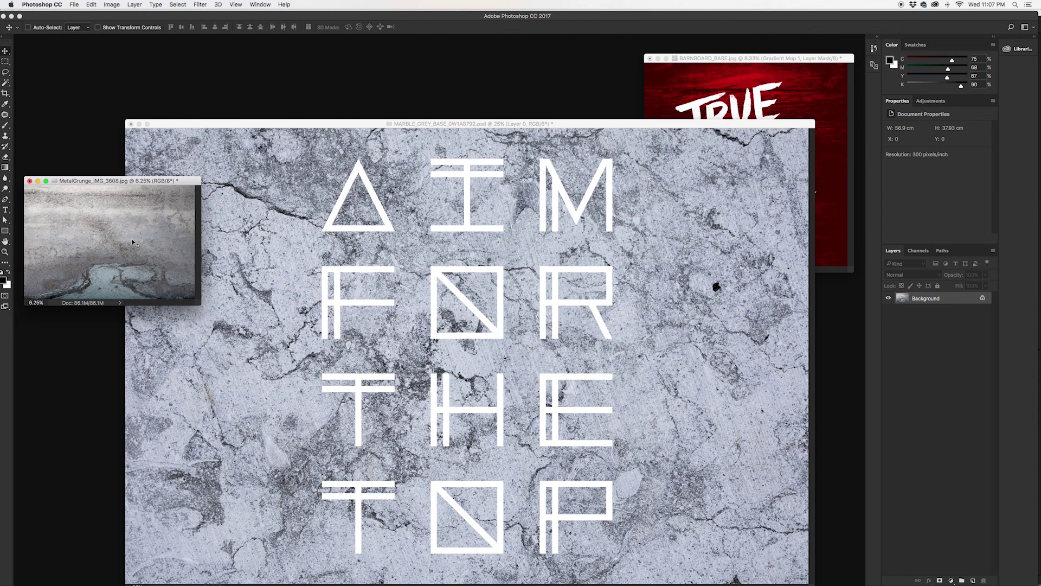
drag(901, 300, 717, 337)
Set the grunge Layer 1 to Exclusion blending, then raise and enlarge the marble window.
click(904, 275)
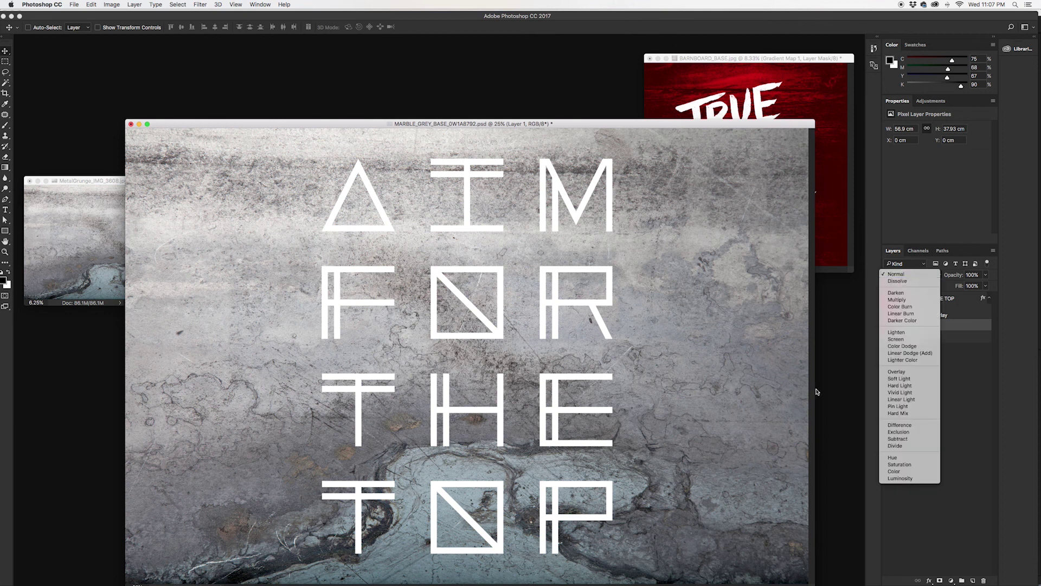
click(909, 433)
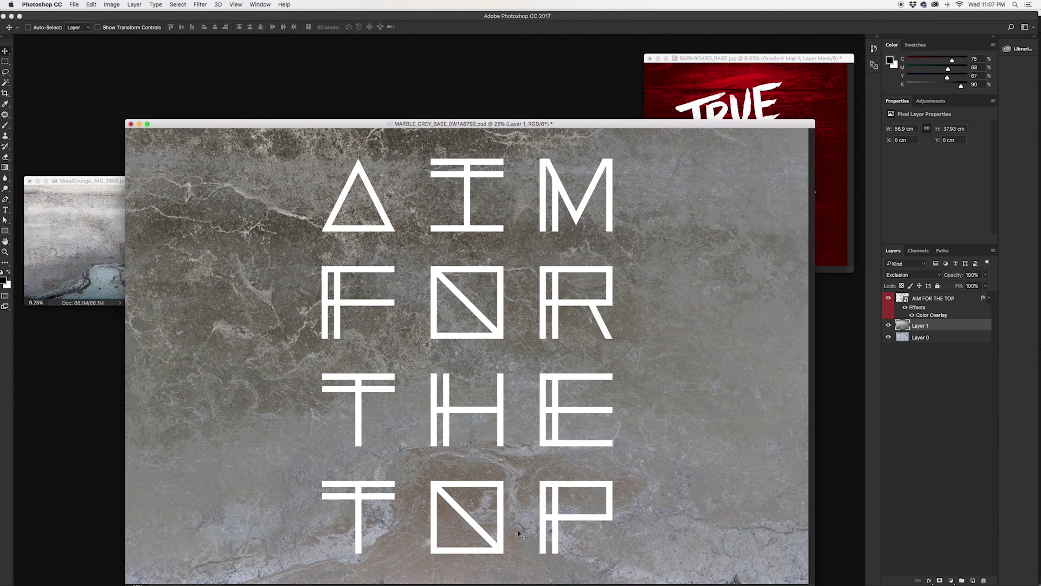
drag(467, 121, 455, 60)
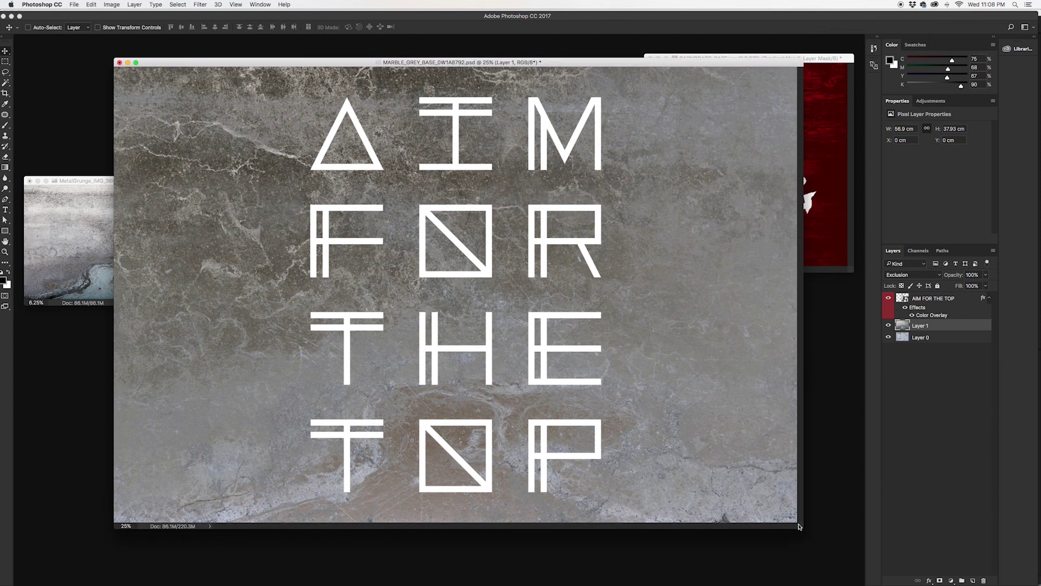
drag(799, 526, 844, 572)
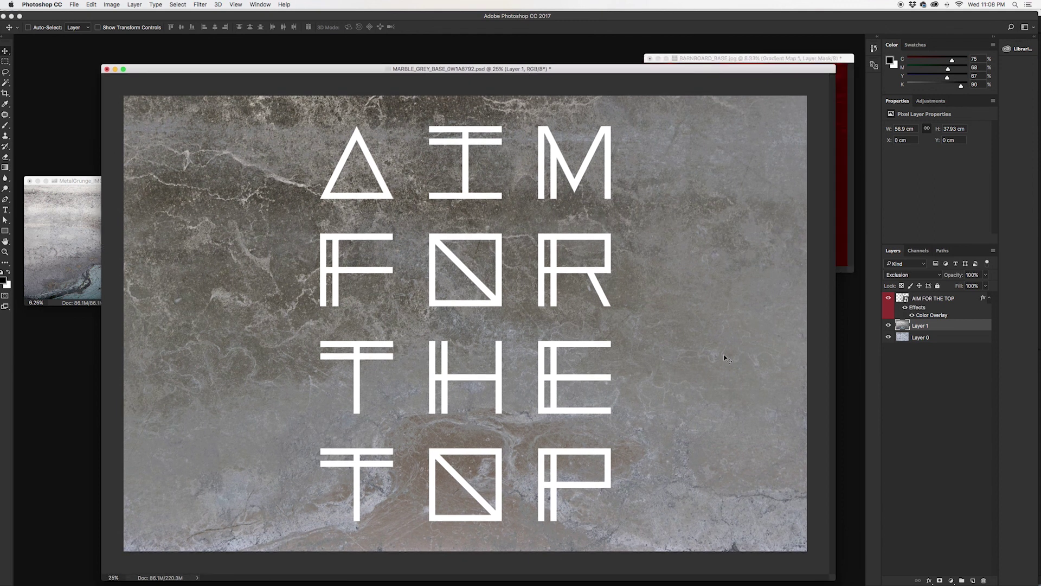
Add a Blue-Violet, Yellow-Orange gradient map with its stops pulled in to 12% and 82%.
click(952, 580)
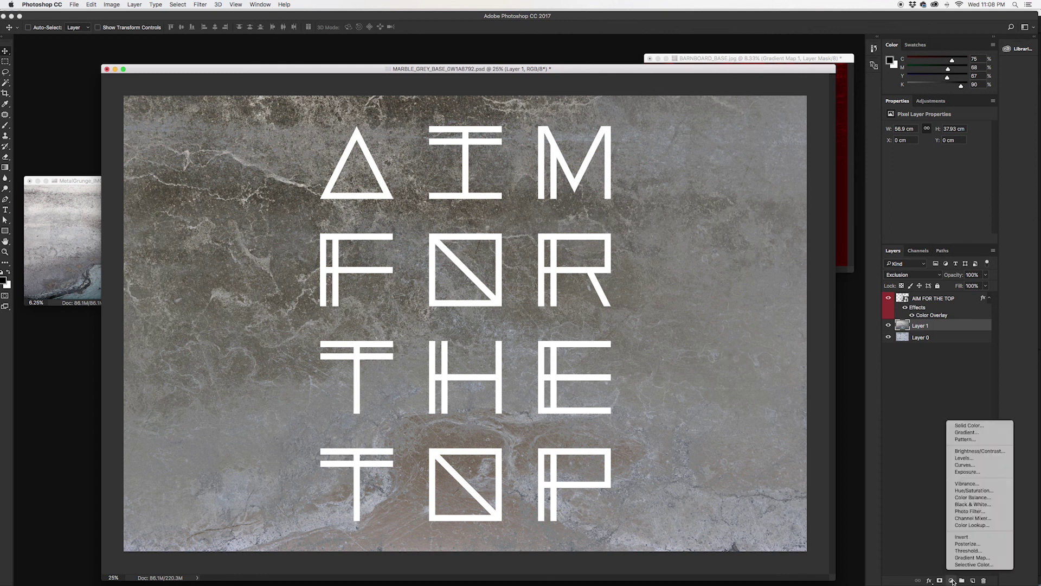
click(969, 558)
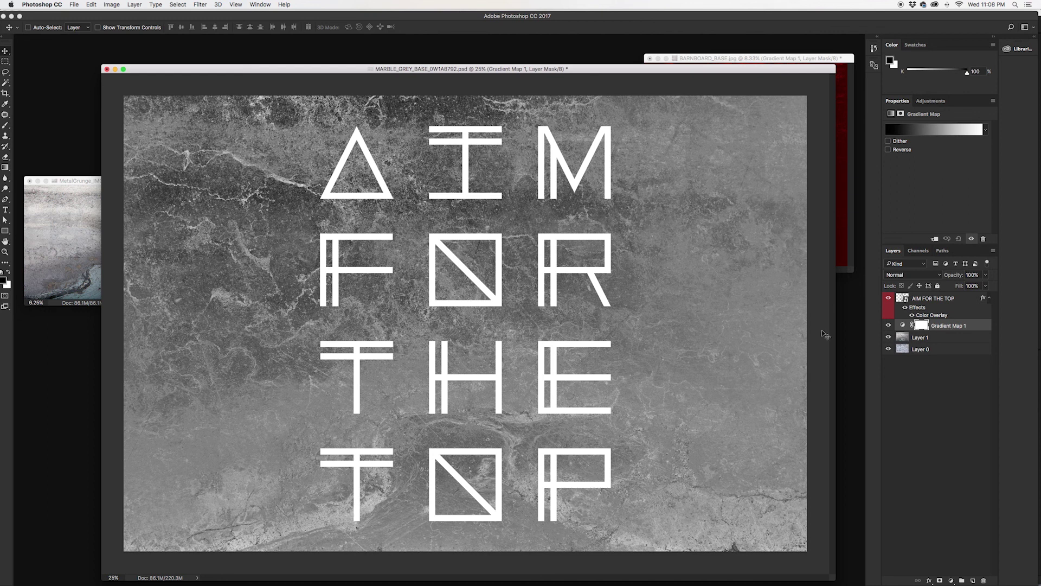
click(917, 132)
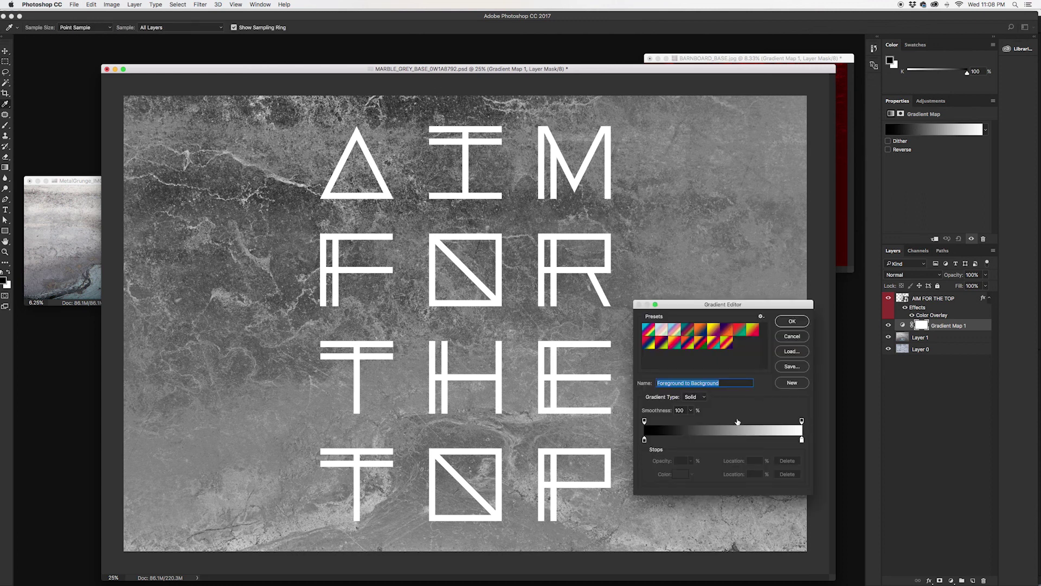
click(726, 329)
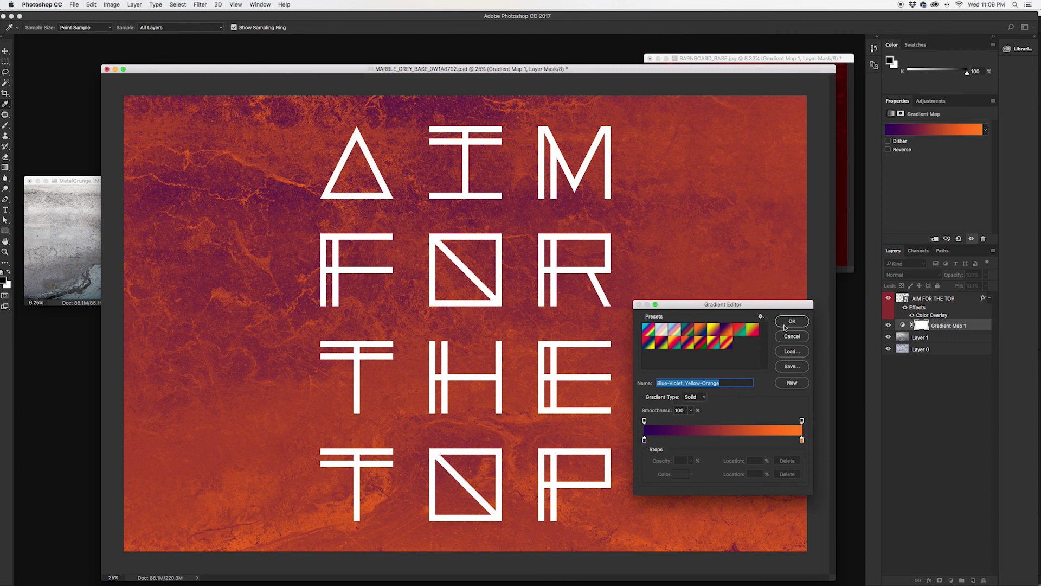
drag(803, 440, 775, 443)
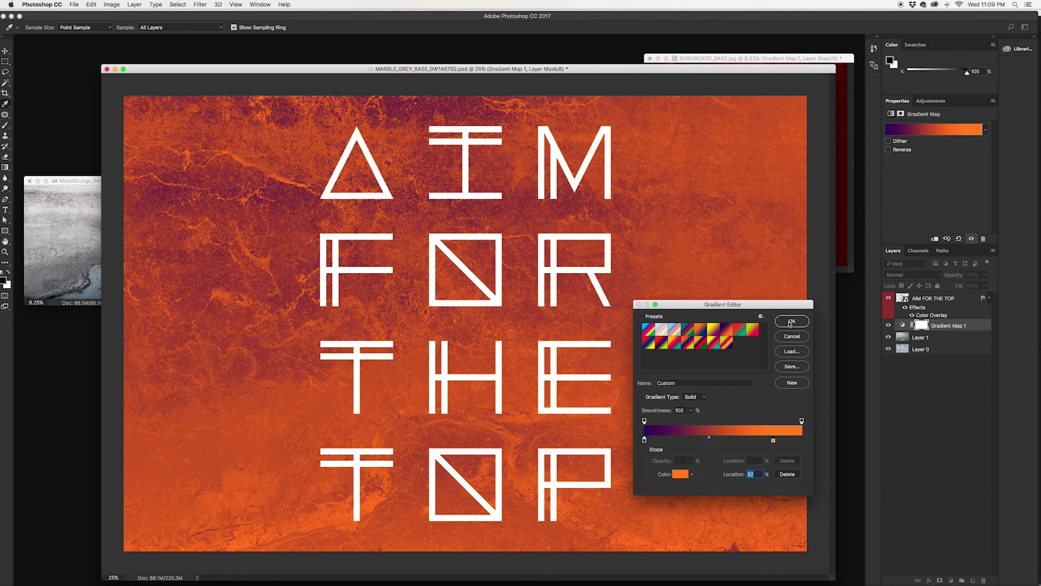
drag(645, 440, 667, 442)
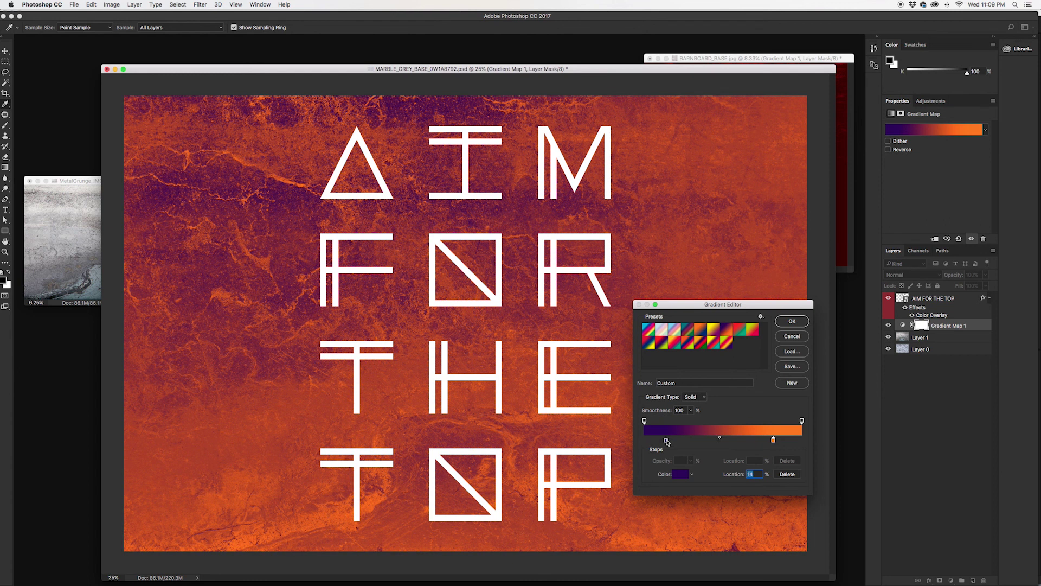
click(793, 321)
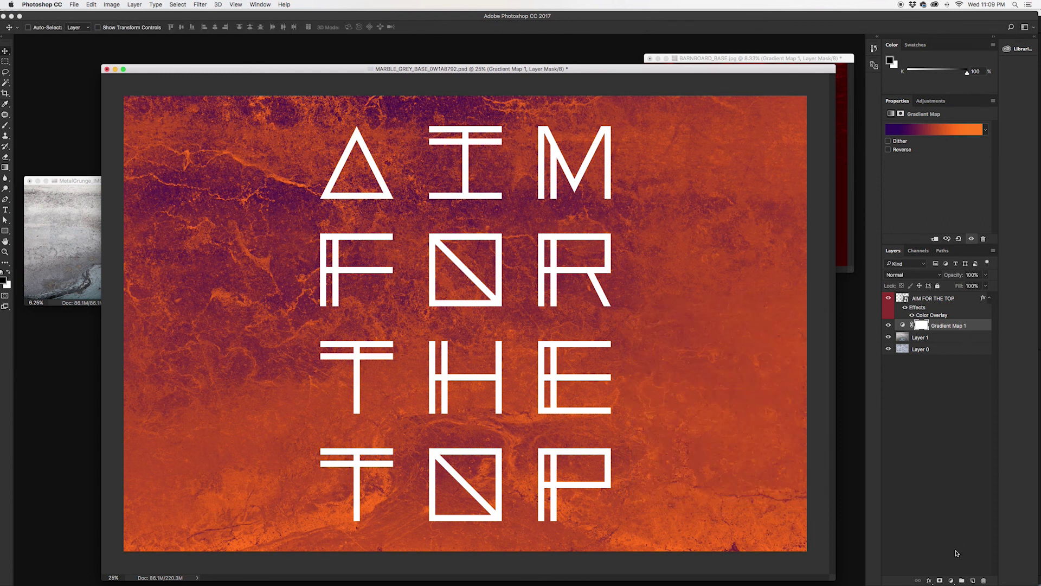
Add a Levels adjustment with input black at 15 and input white at 207.
click(952, 580)
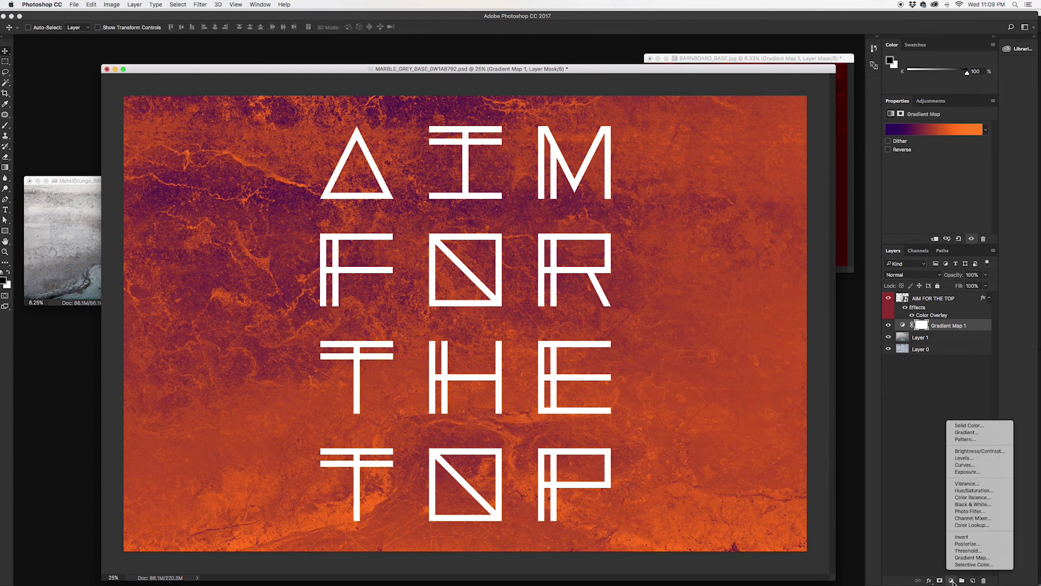
click(971, 461)
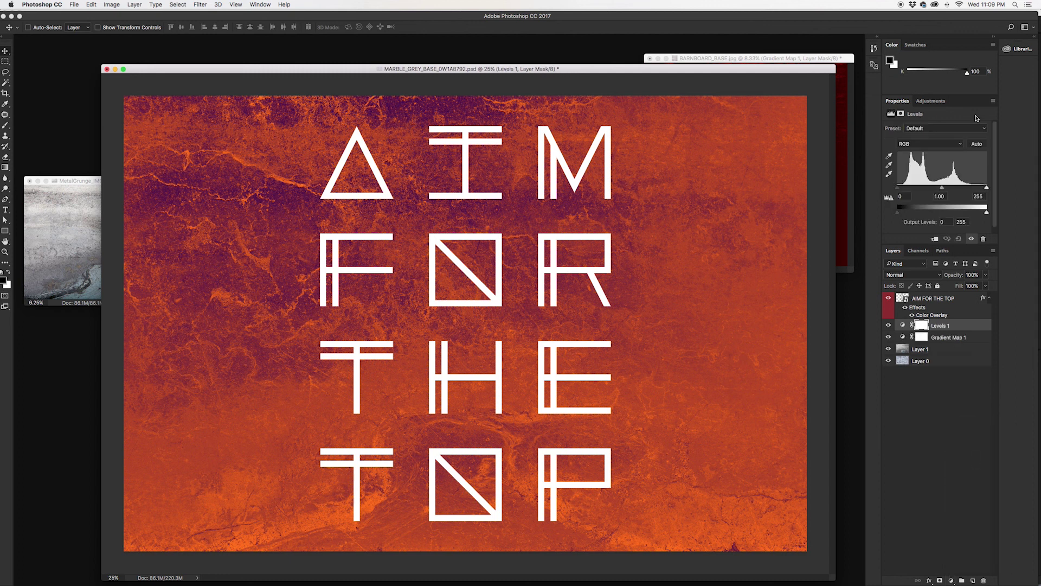
drag(987, 189, 970, 190)
drag(898, 188, 904, 189)
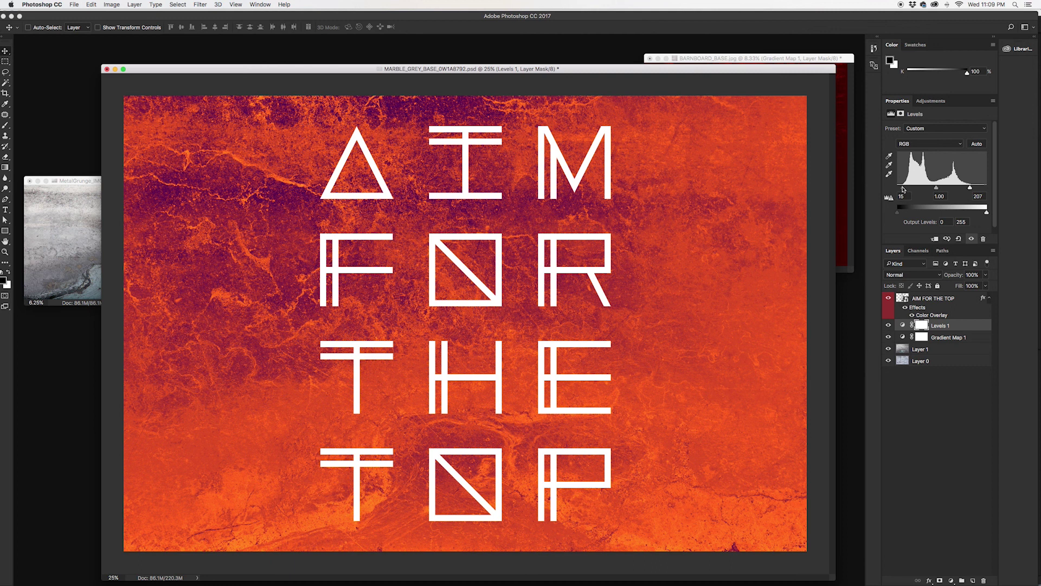
click(924, 426)
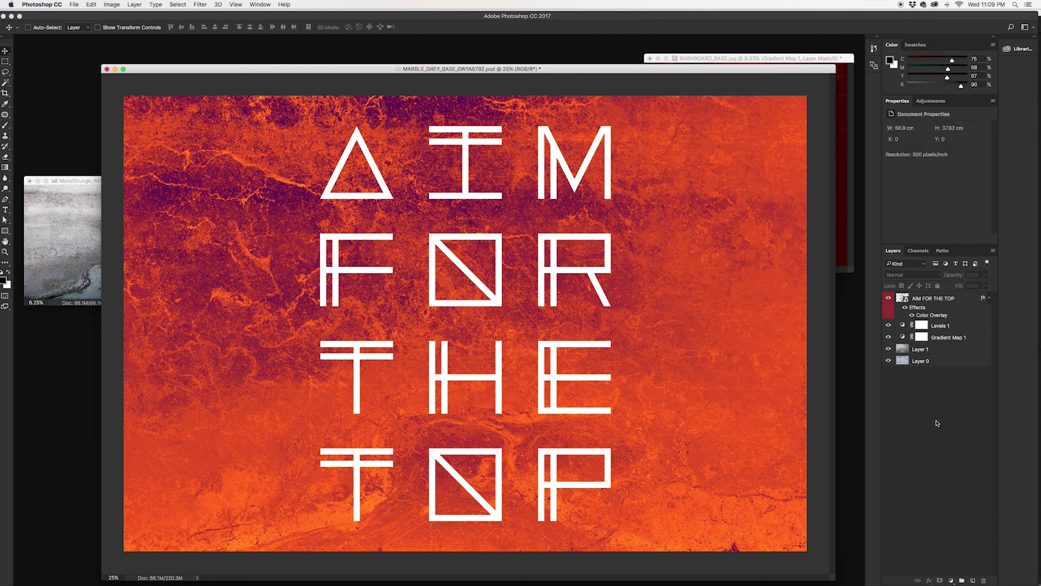